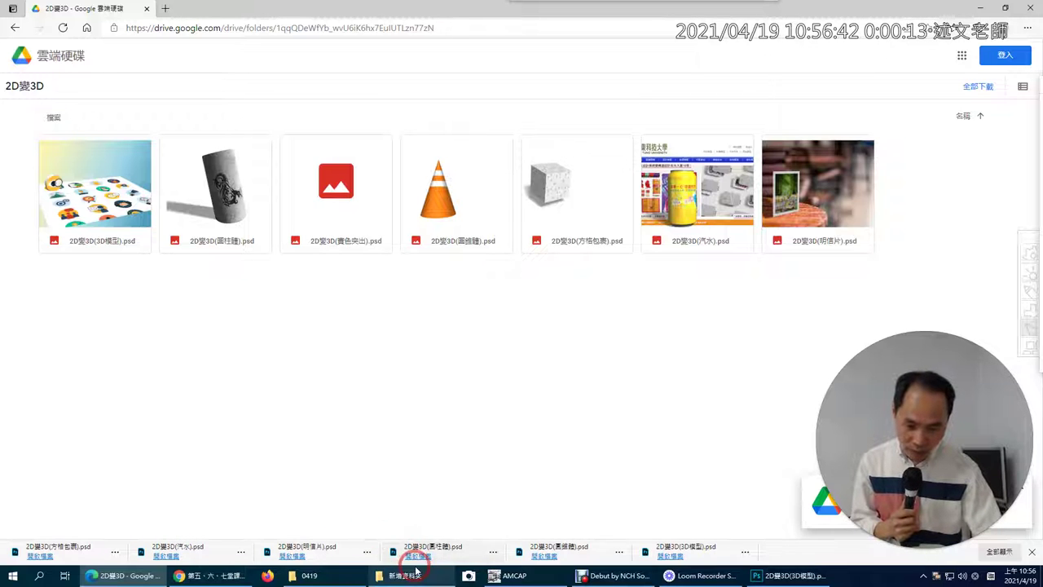
Open the downloaded 2D變3D(圓錐體).psd in Photoshop and expand the 圓錐體 layer group
click(543, 551)
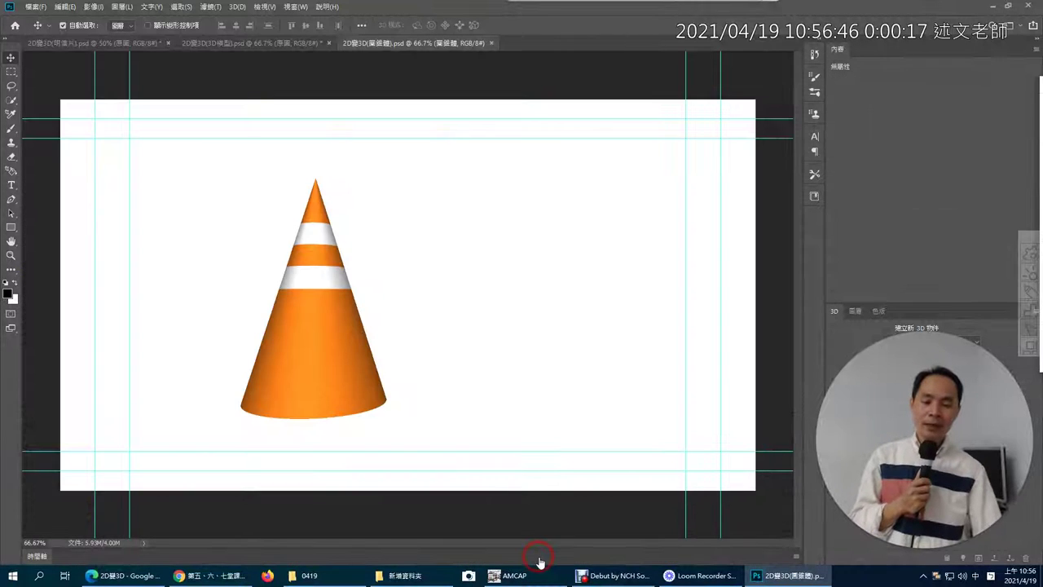
click(855, 310)
drag(909, 352, 172, 508)
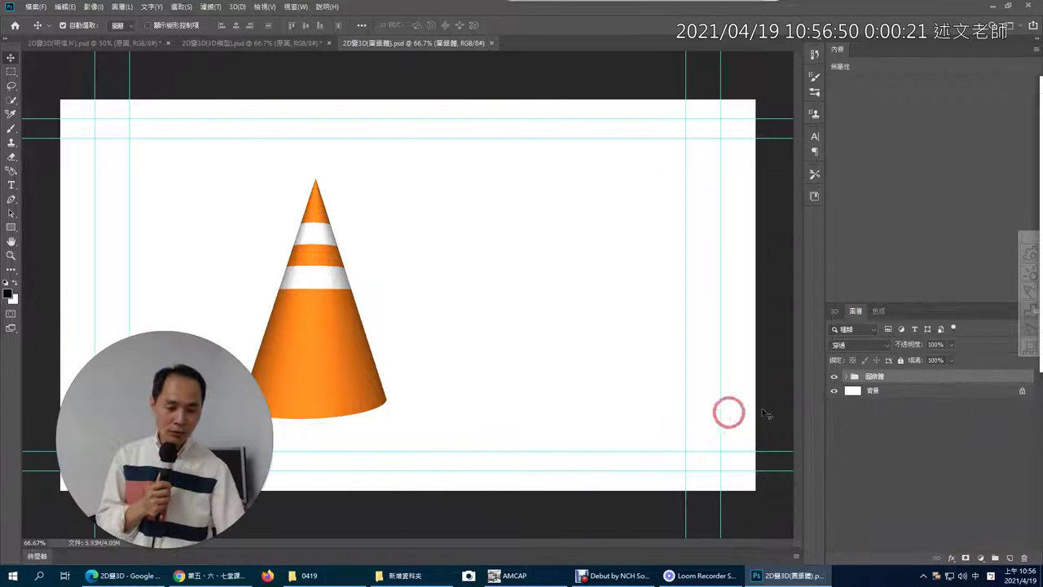
click(845, 376)
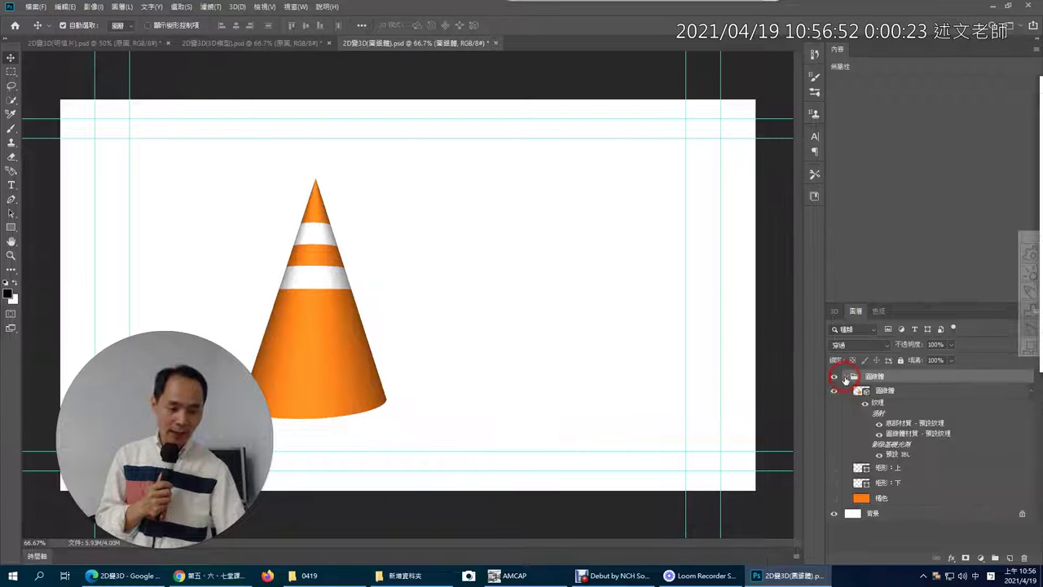
Hide the 圓錐體 3D layer, show the 矩形:上, 矩形:下 and 橘色 layers, and select those three together
click(834, 390)
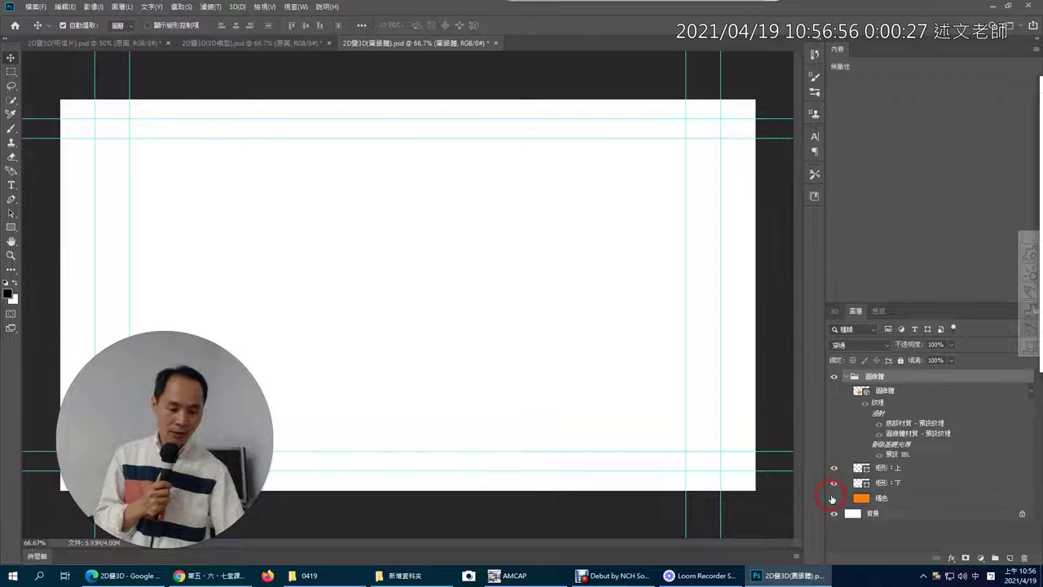
click(833, 498)
click(893, 483)
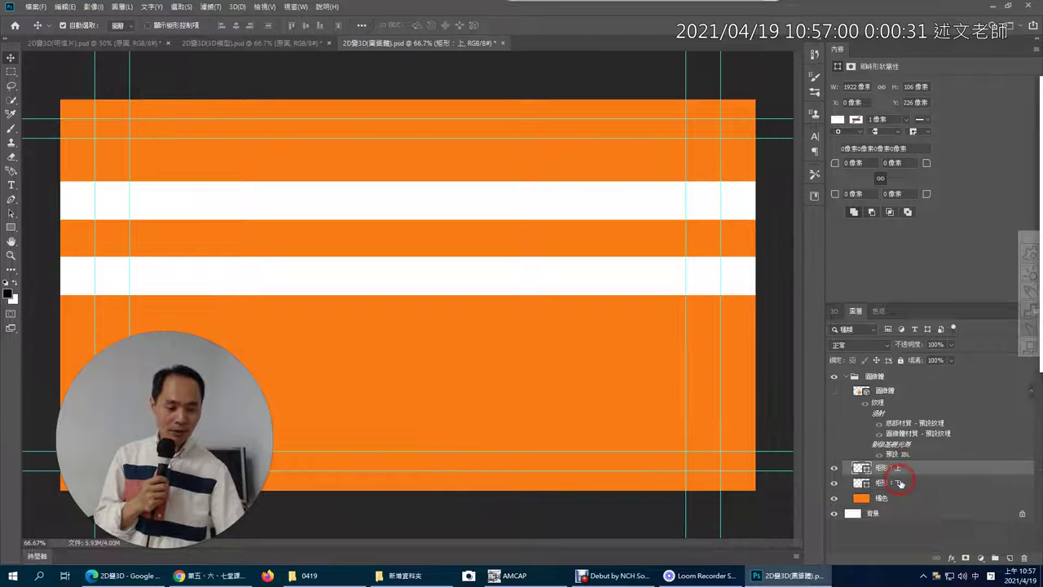
click(902, 500)
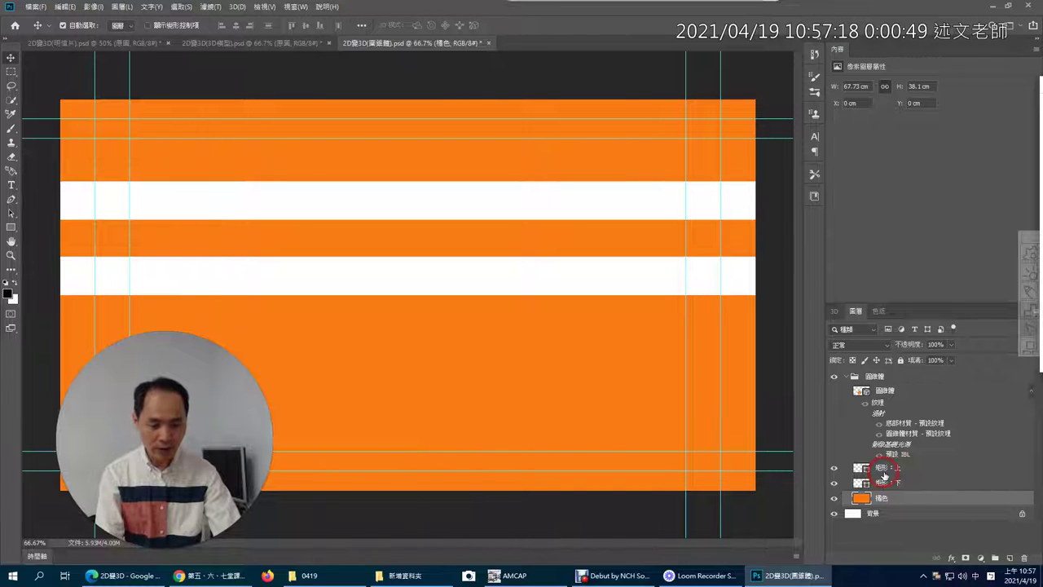
click(884, 469)
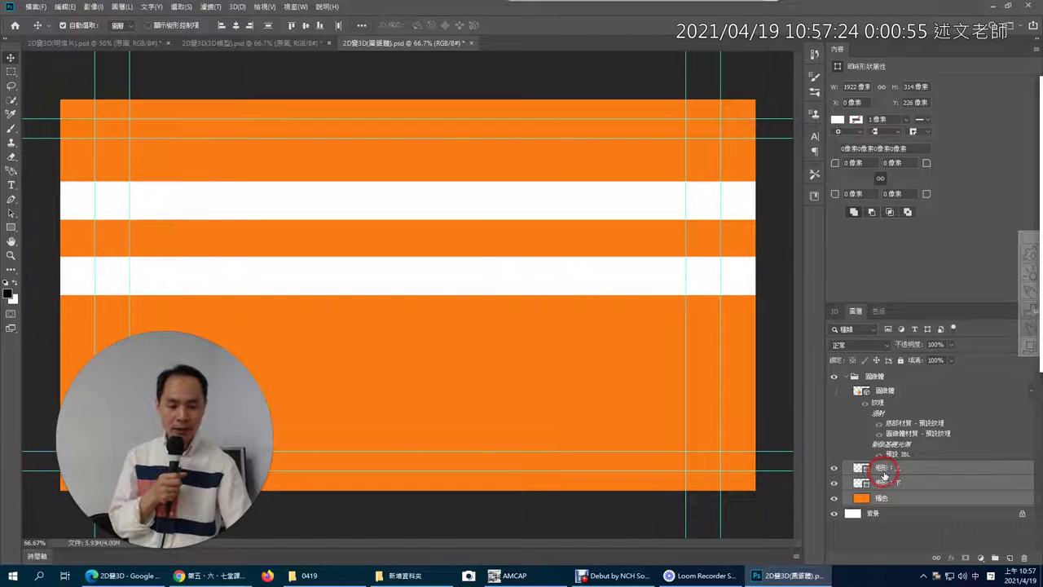
Try to turn the selected layers into a 3D object as a 3D模型 extrusion and browse its shape presets
click(833, 311)
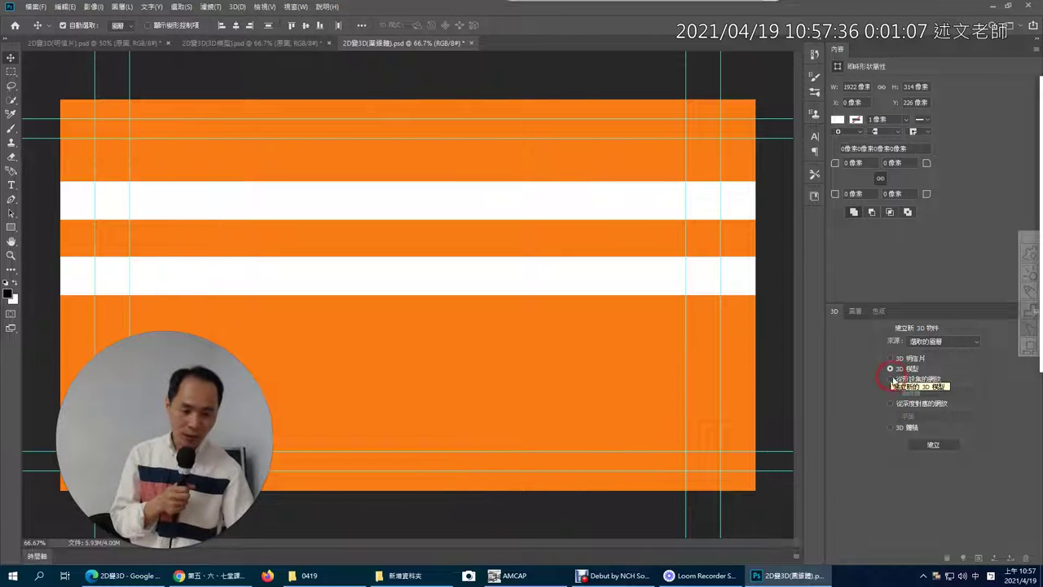
click(934, 446)
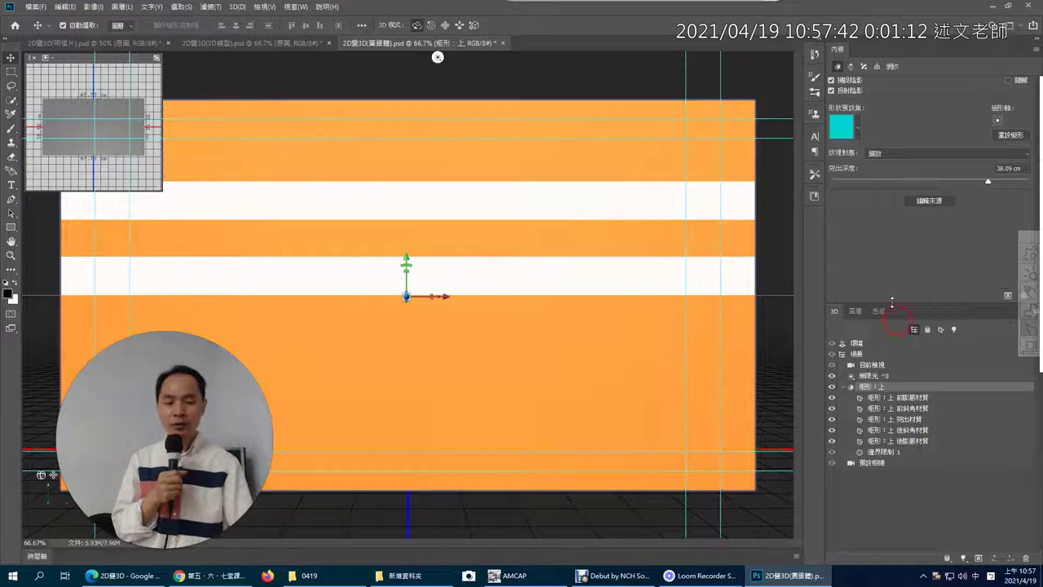
click(858, 128)
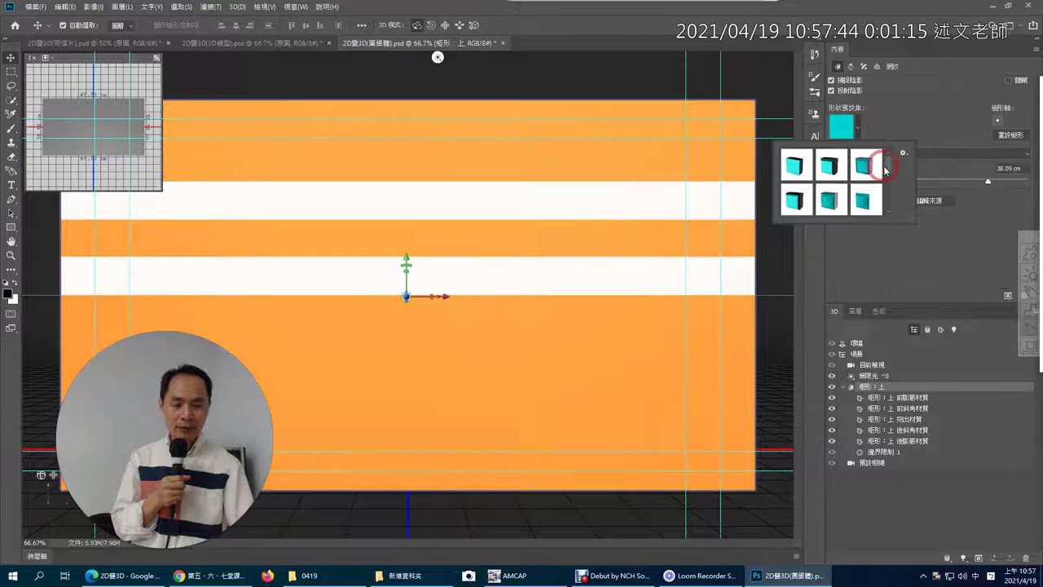
drag(888, 163, 891, 218)
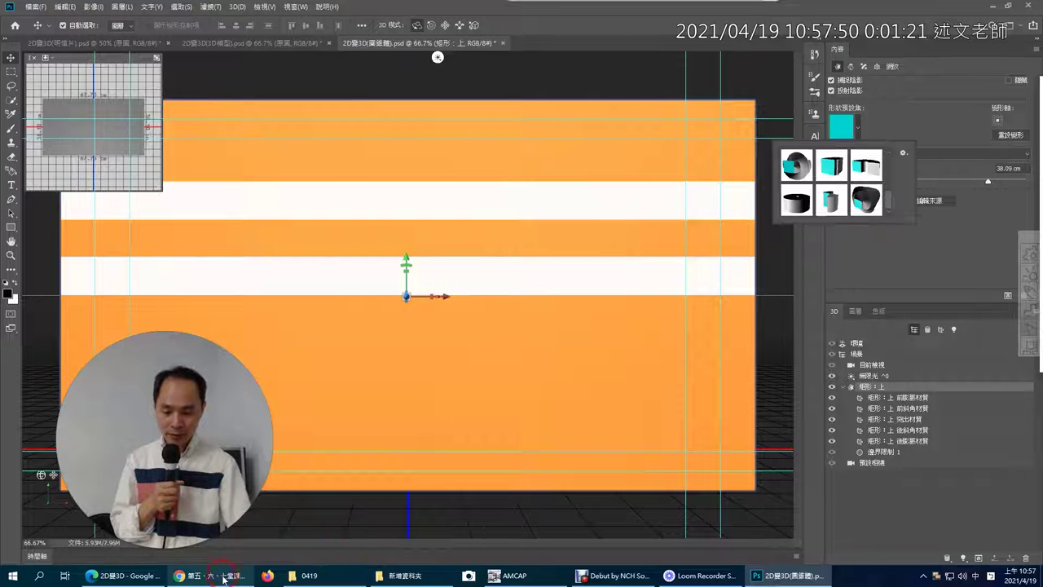
Switch to the tutorial page in Chrome and examine the enlarged cone example for its 3D creation settings
click(223, 580)
scroll(387, 408, down, 3)
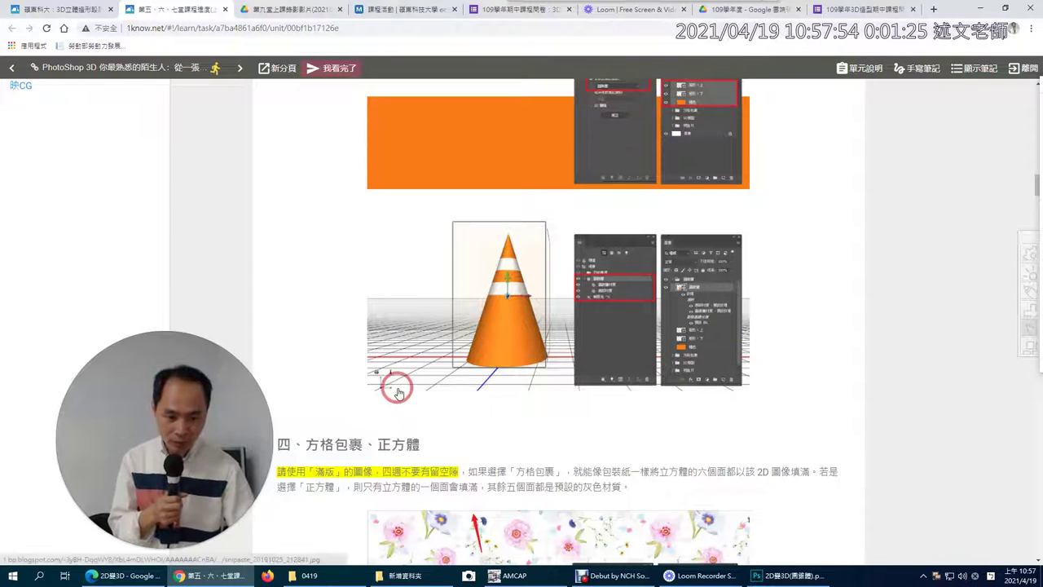
scroll(396, 389, up, 1)
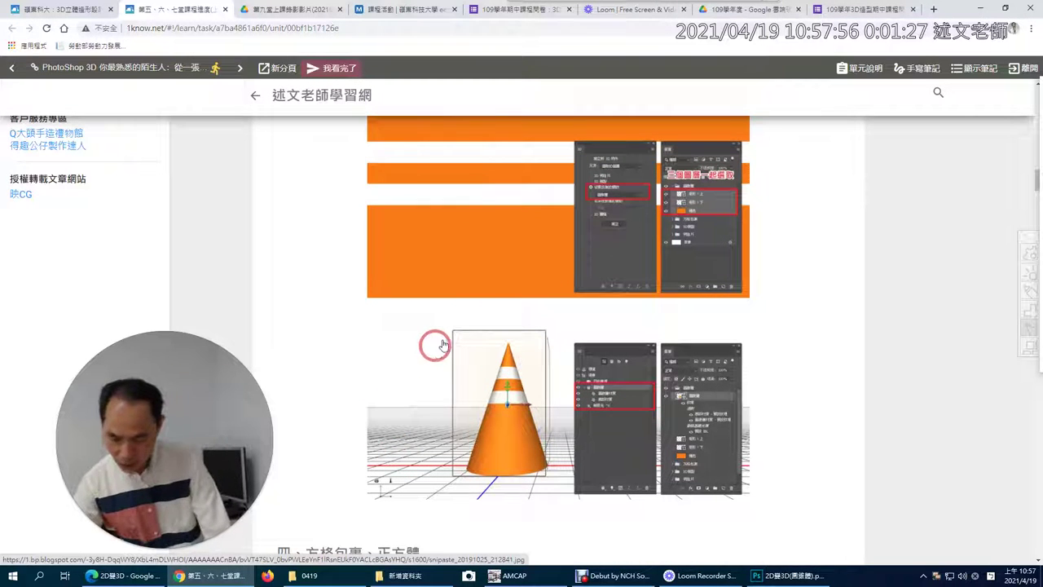
click(622, 200)
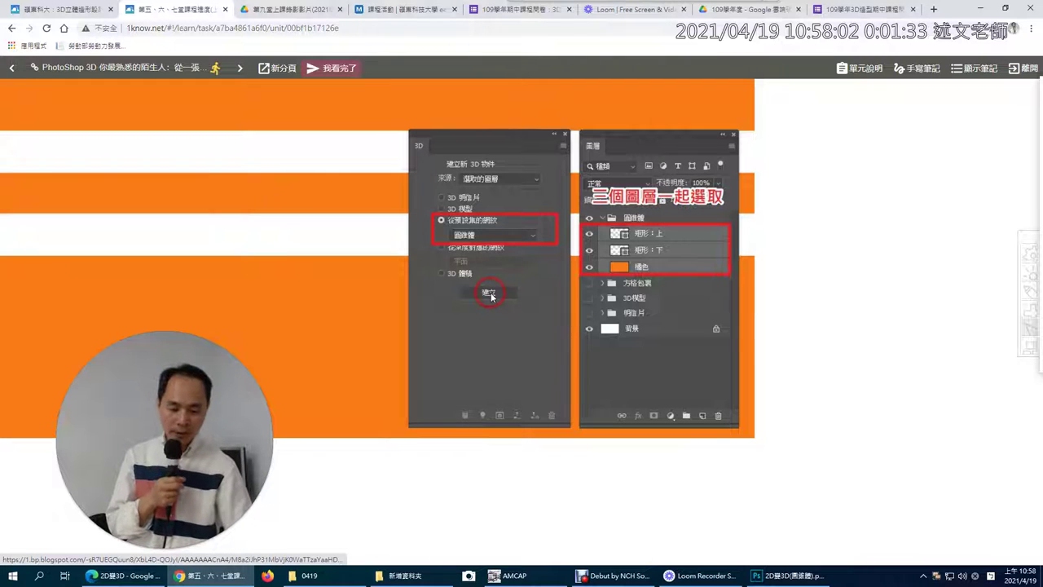
Return to Photoshop and undo the 3D extrusion of the three layers
click(782, 574)
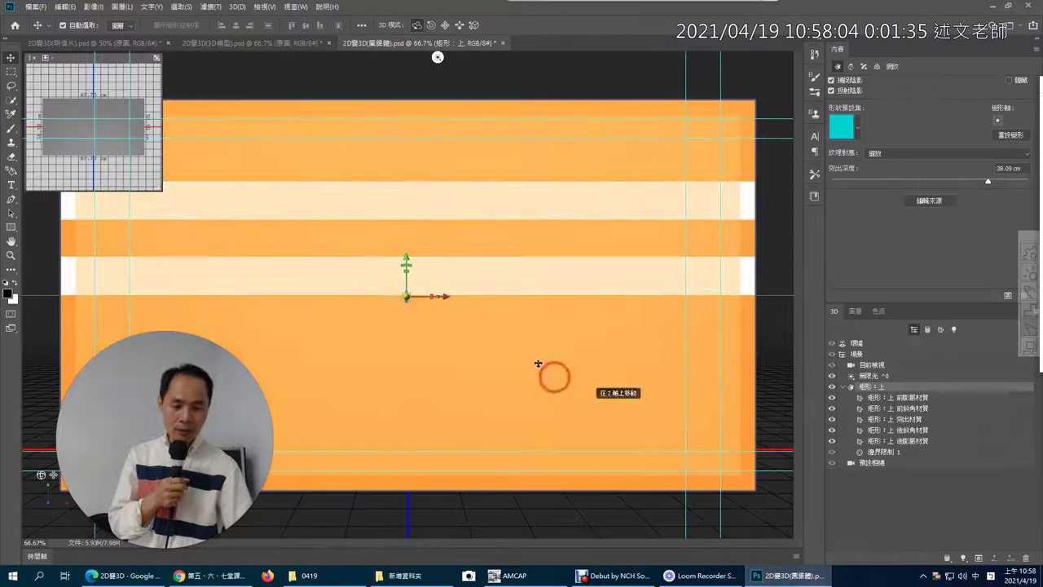
click(65, 6)
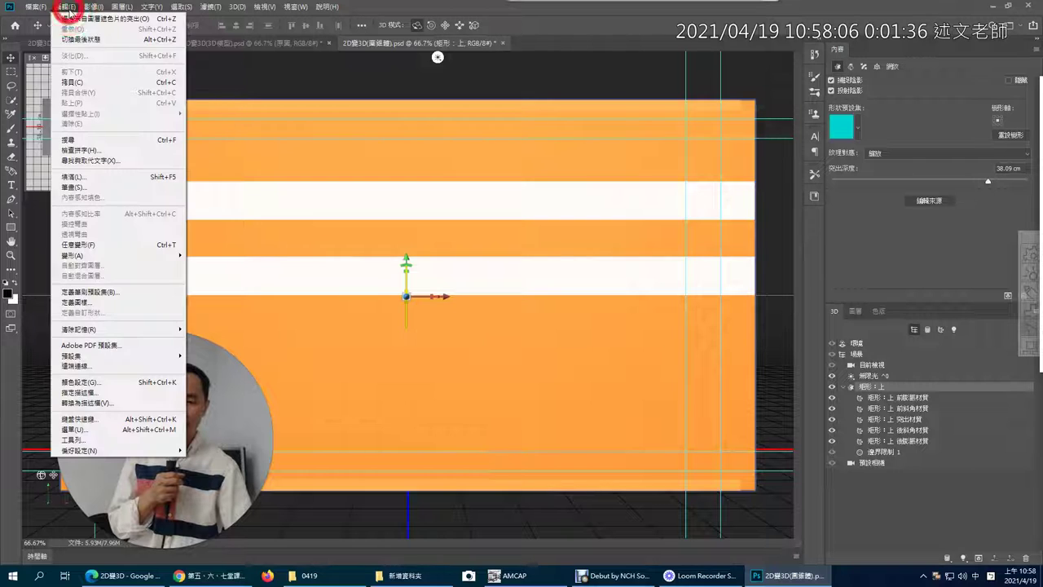
click(75, 16)
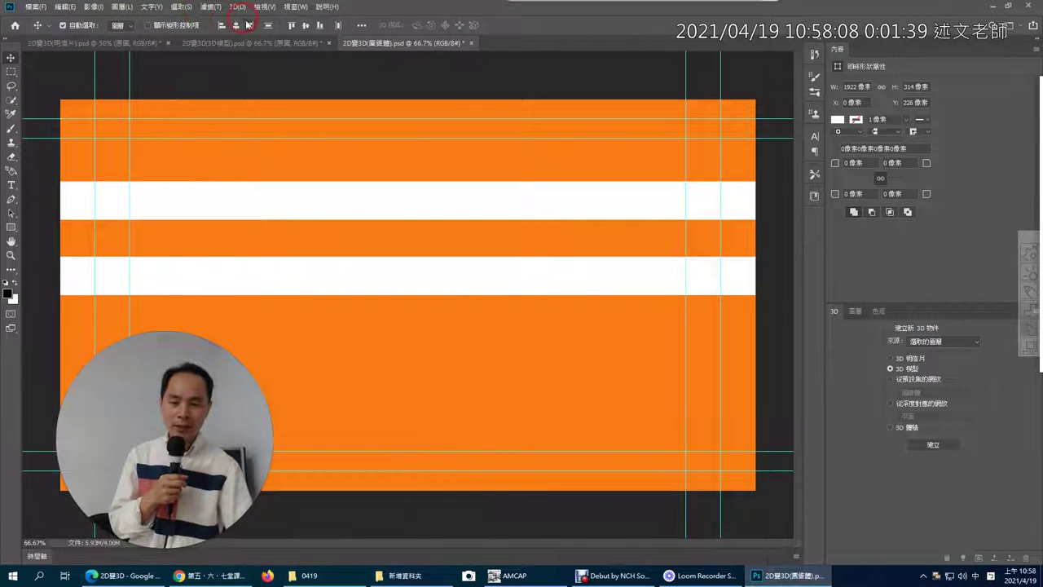
Create a 3D object from the selected layers using the 圓錐體 mesh preset
click(890, 382)
click(973, 395)
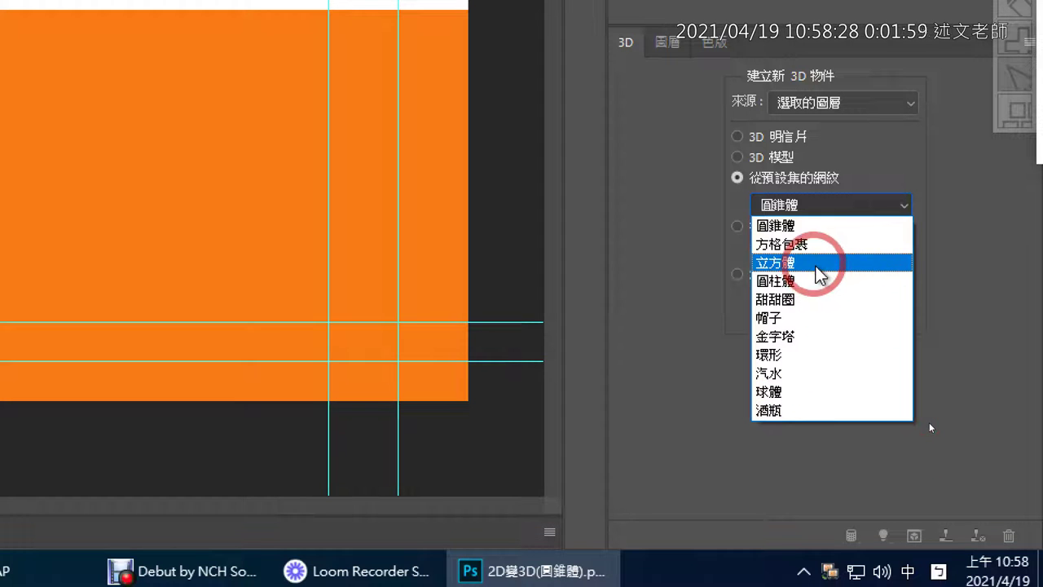
click(819, 228)
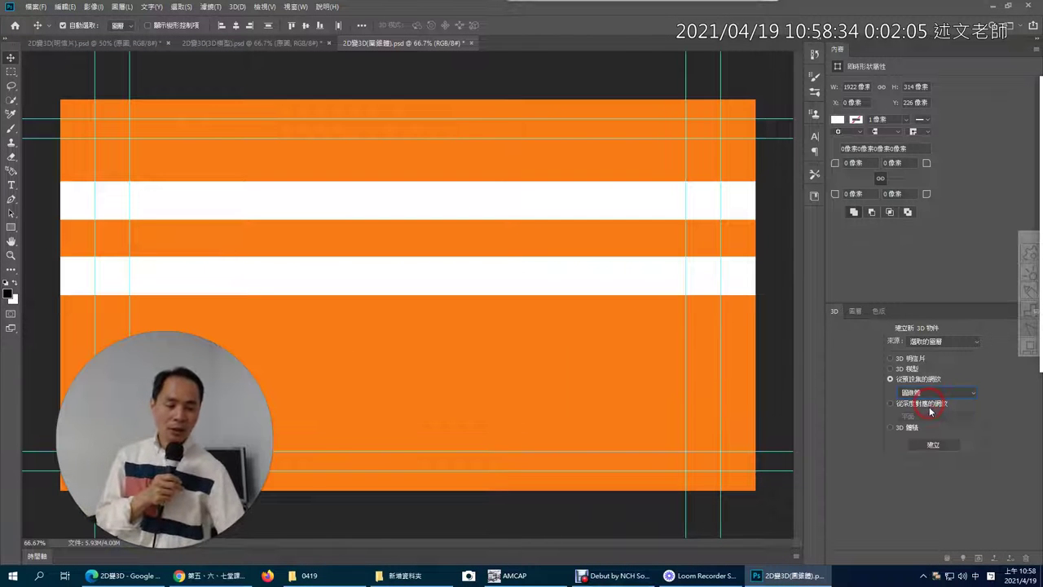
click(937, 448)
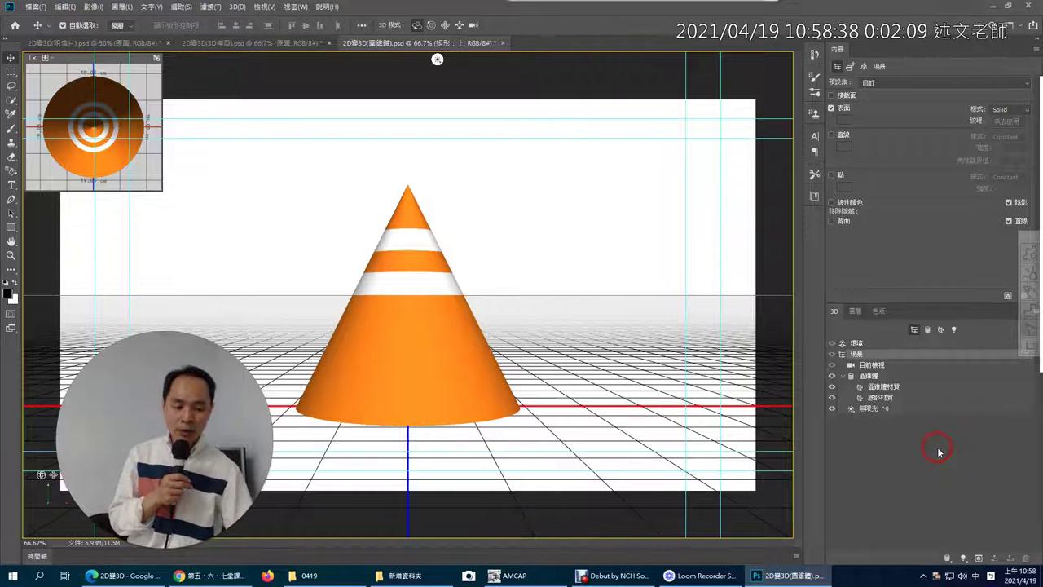
Scale the 圓錐體 mesh down along its X and Z axes into a slimmer cone with a round base
click(868, 376)
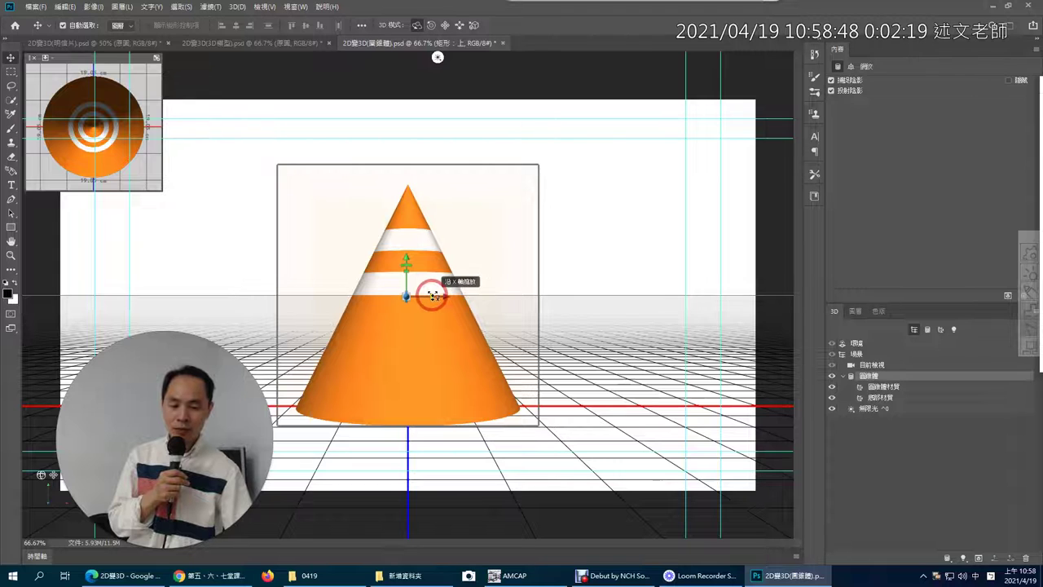
drag(433, 294, 393, 291)
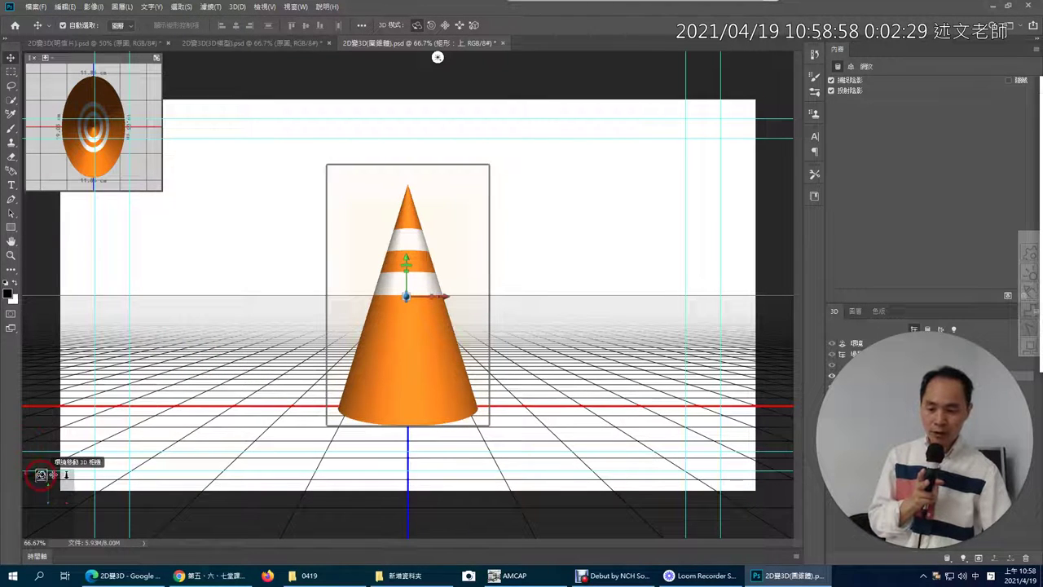
drag(41, 474, 20, 479)
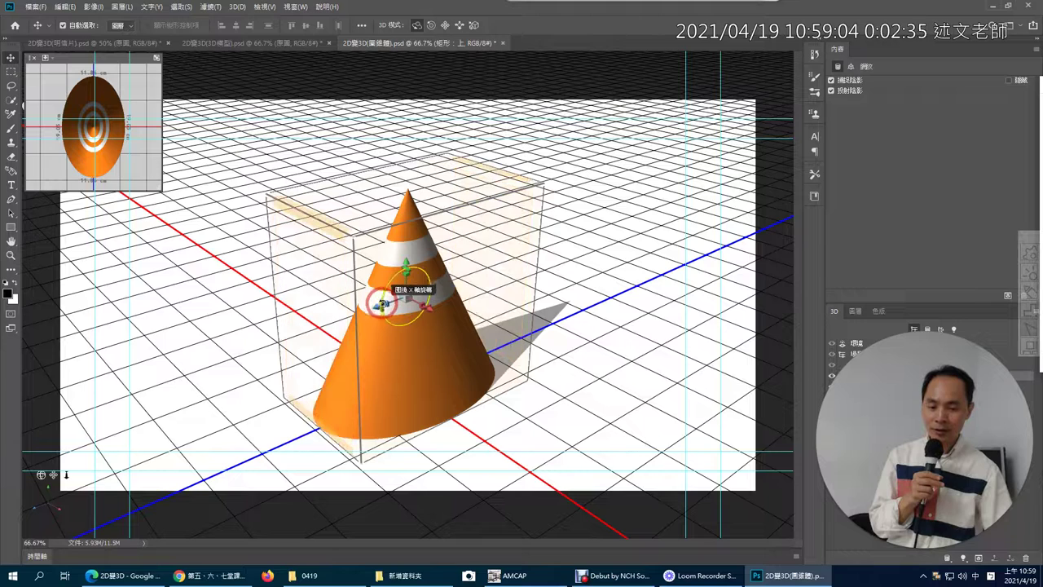
drag(383, 303, 422, 290)
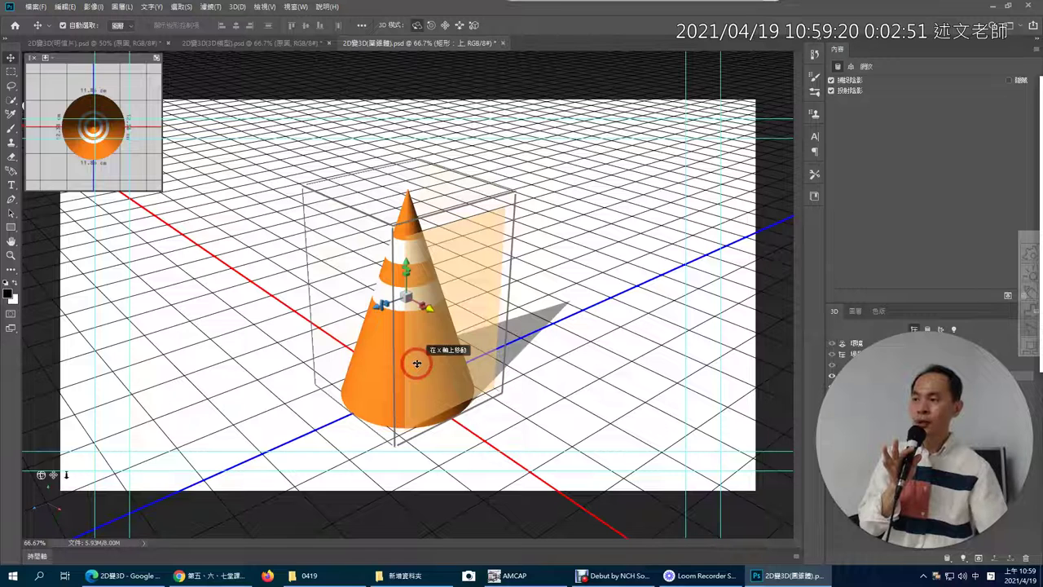
Switch to the tutorial page in Chrome and read the section on 方格包裹 and 正方體 with its example images
click(207, 575)
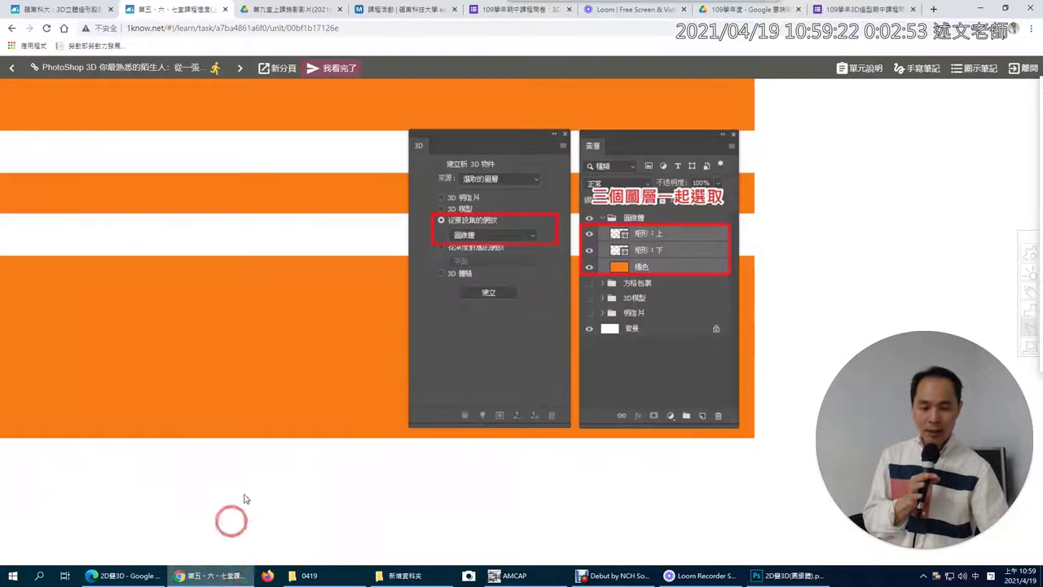
click(79, 124)
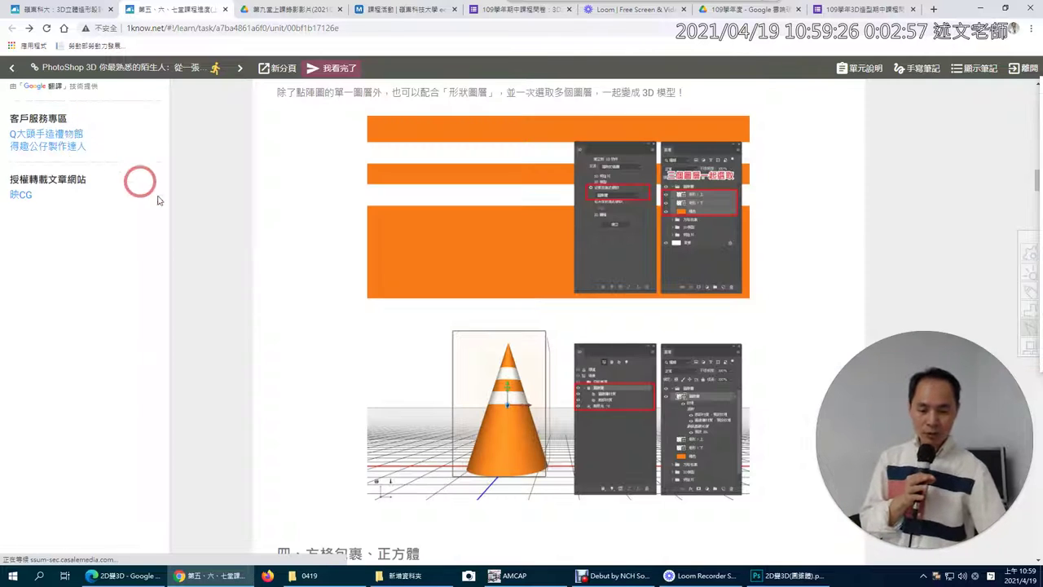
scroll(298, 309, down, 3)
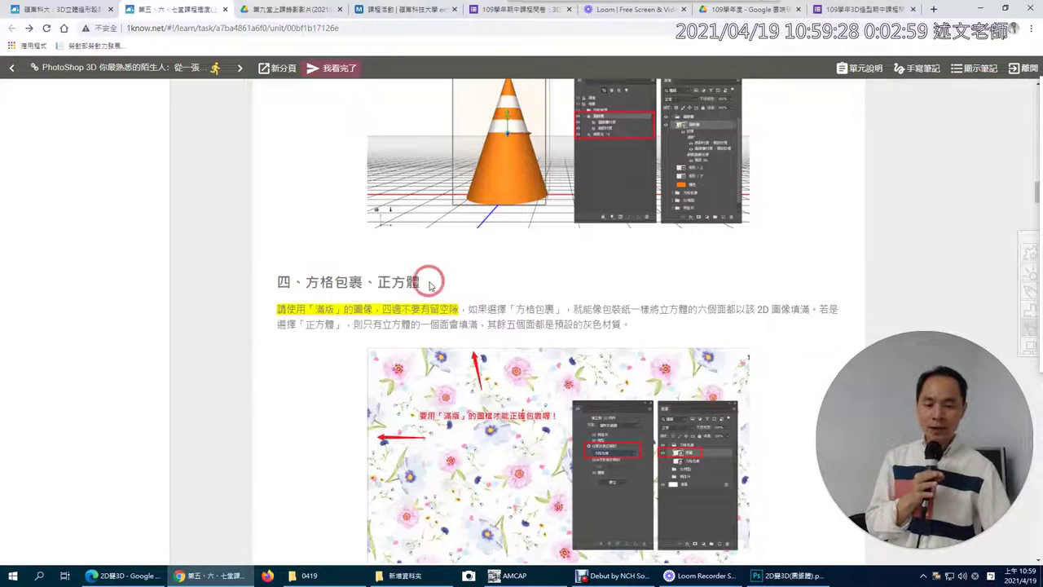
scroll(416, 281, down, 3)
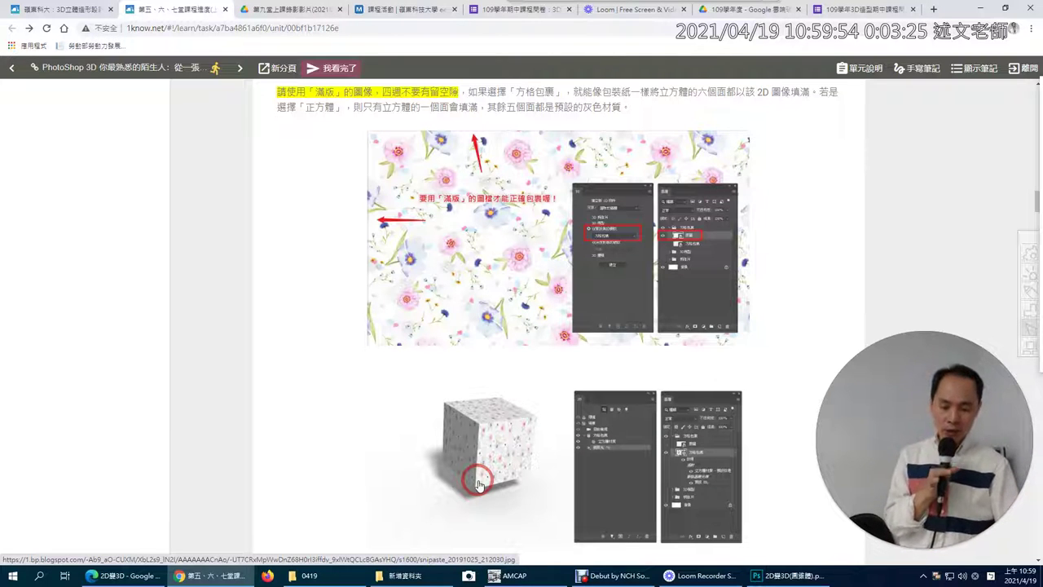
Open the downloaded 2D變3D(方格包裹).psd from Edge in Photoshop and expand the 方格包裹 layer group
click(113, 577)
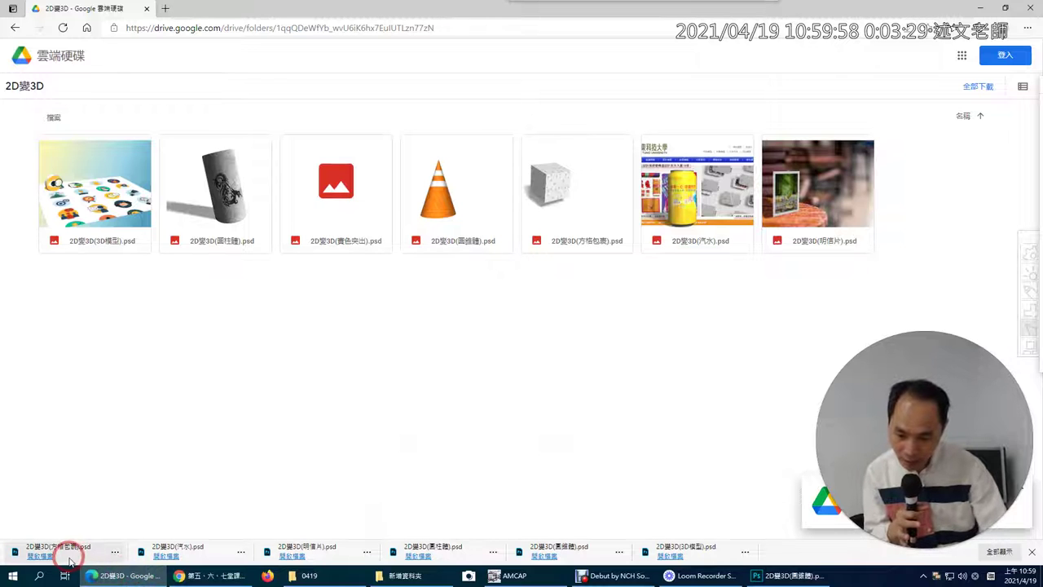
click(41, 558)
click(45, 560)
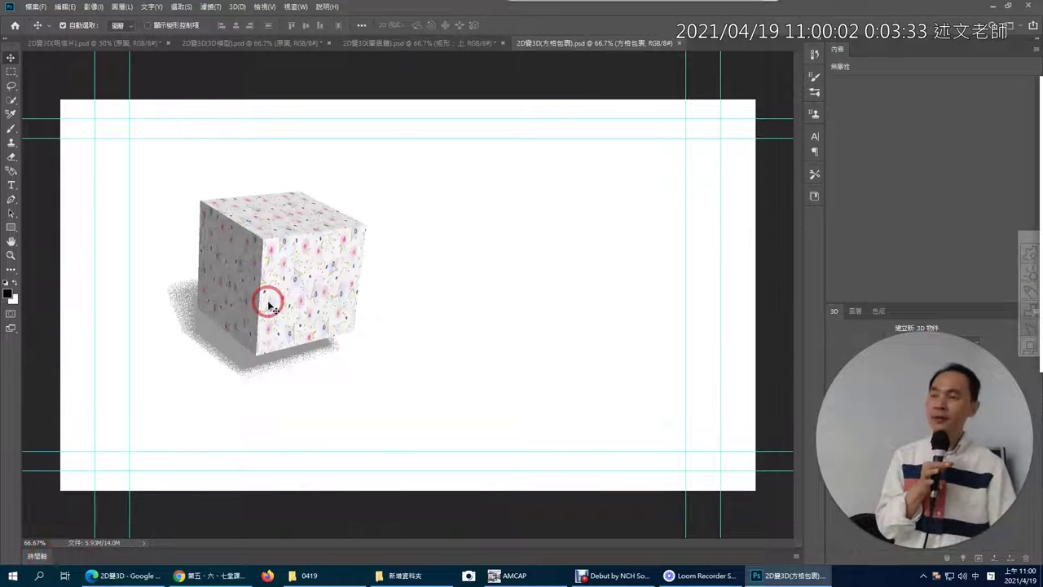
drag(921, 518, 450, 519)
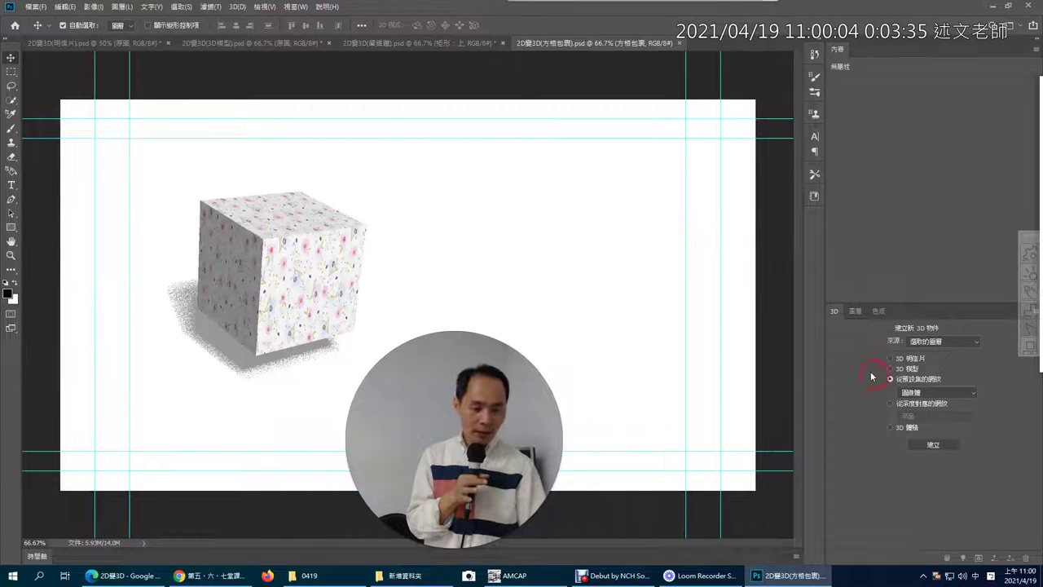
click(855, 310)
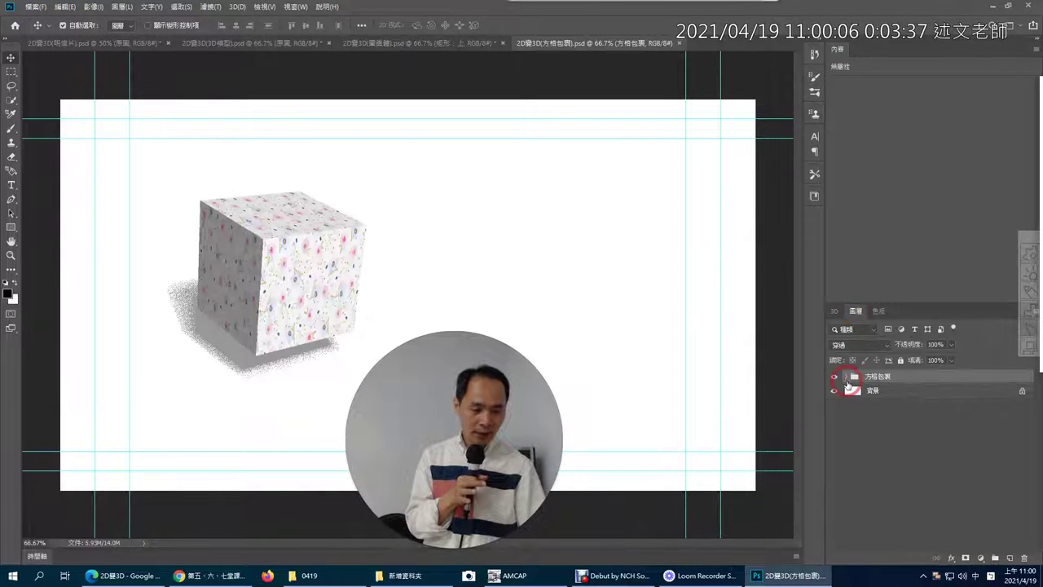
click(845, 376)
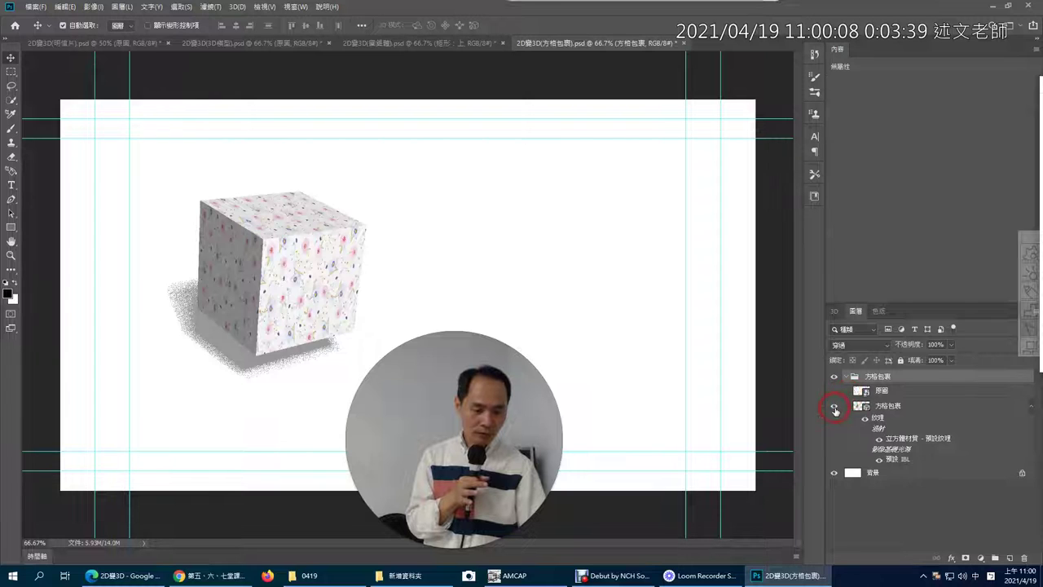
Hide the 方格包裹 3D layer, then show and select the 原圖 floral pattern layer
click(835, 407)
click(834, 392)
click(881, 393)
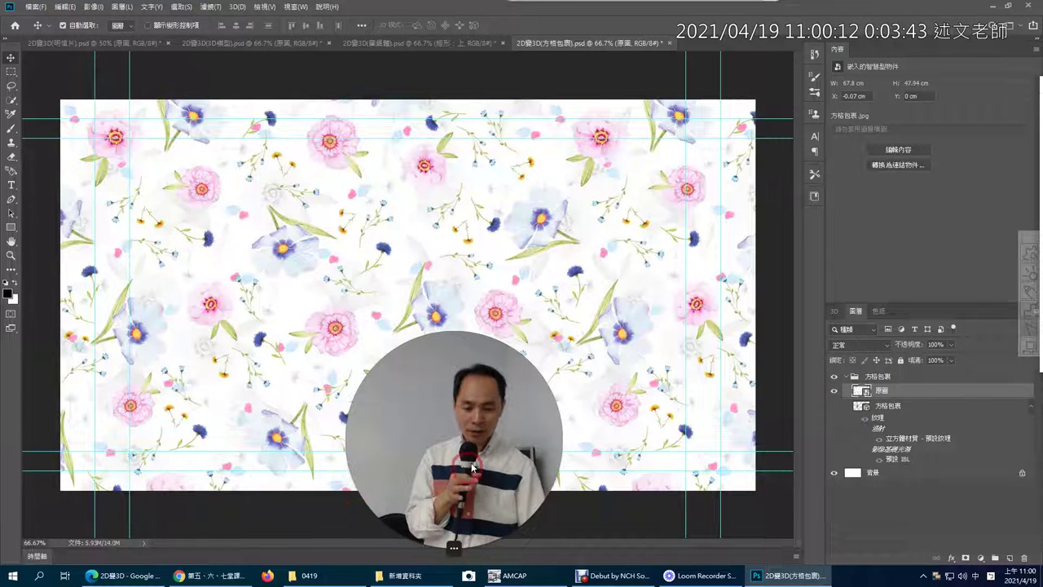
drag(473, 467, 137, 466)
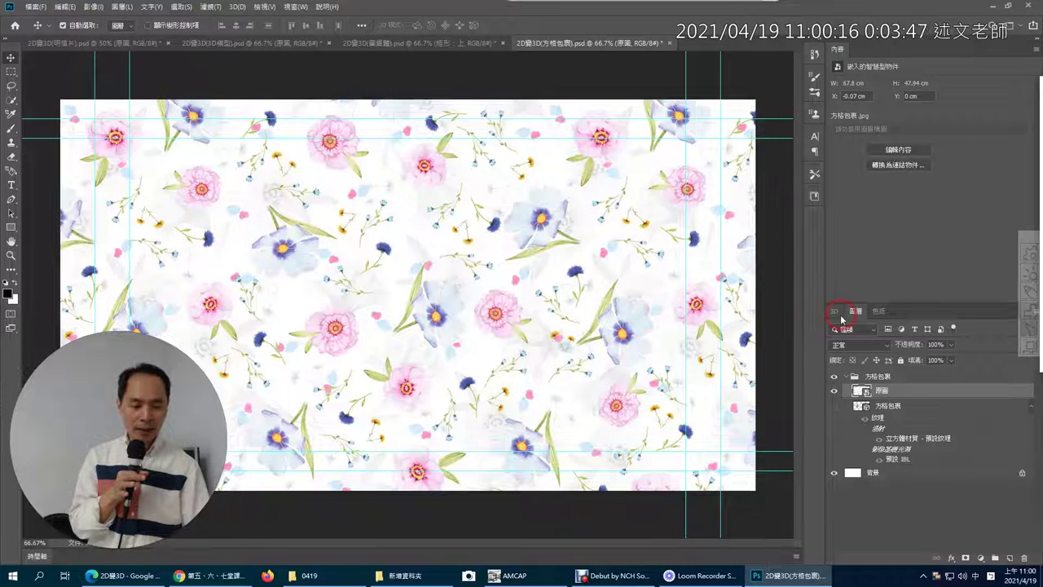
Create a 3D object from the 原圖 floral layer using the 方格包裹 mesh preset
click(837, 311)
click(944, 394)
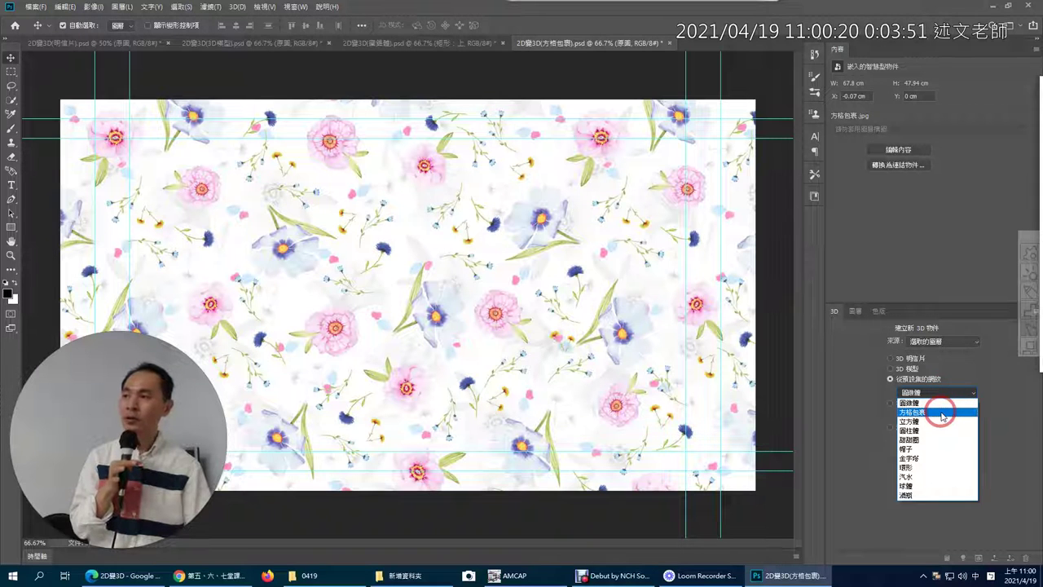
click(941, 413)
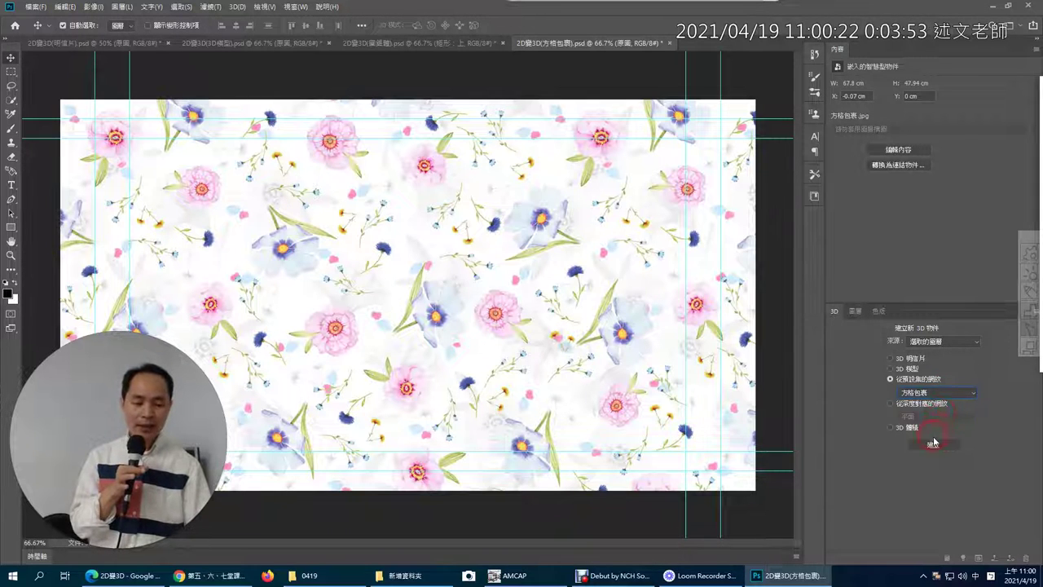
click(934, 443)
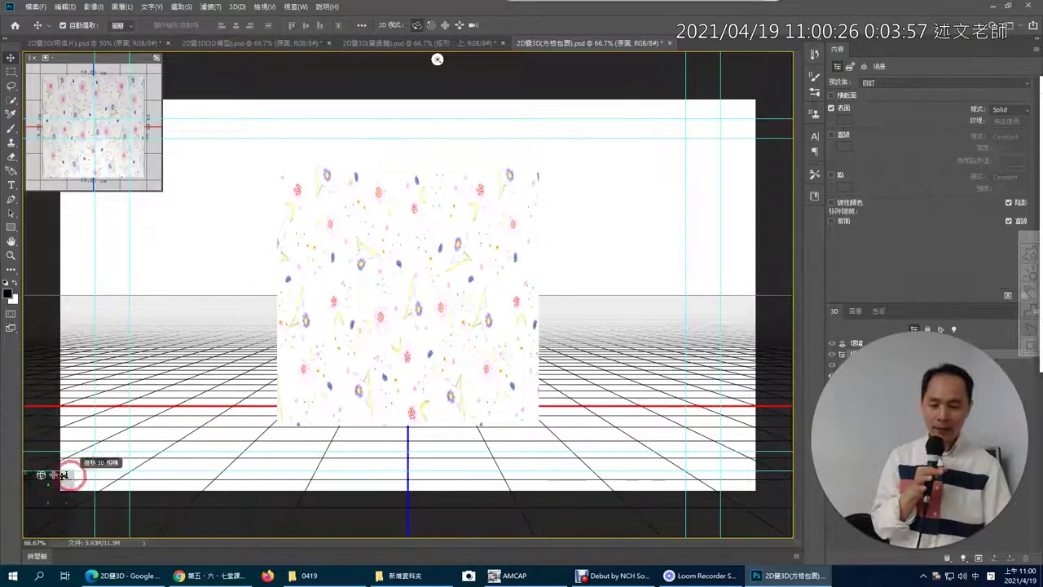
drag(37, 480, 71, 495)
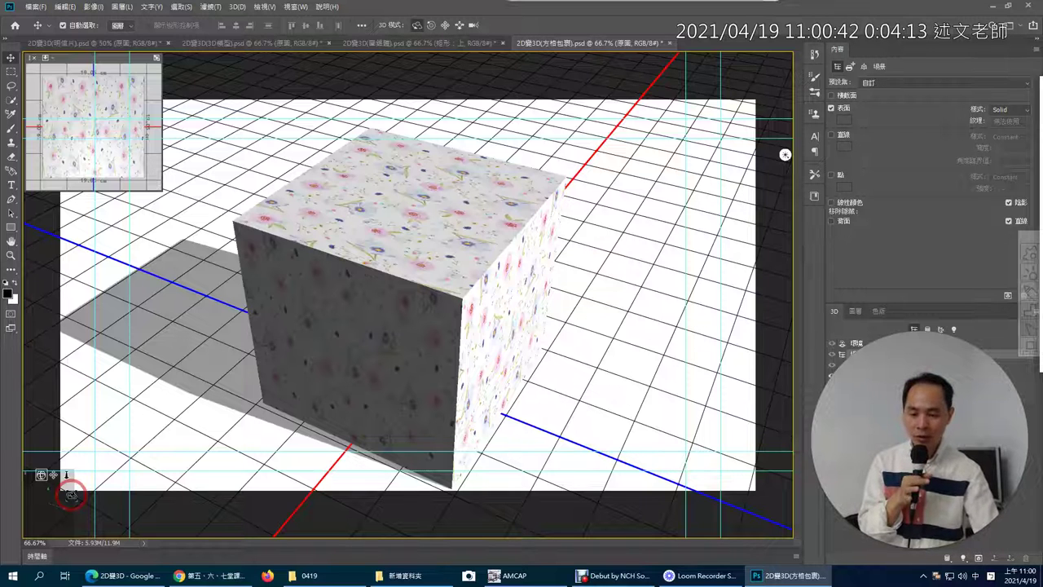
Switch to the tutorial page in Chrome and review the 圓錐體 and 方格包裹、正方體 sections with their example images
click(238, 577)
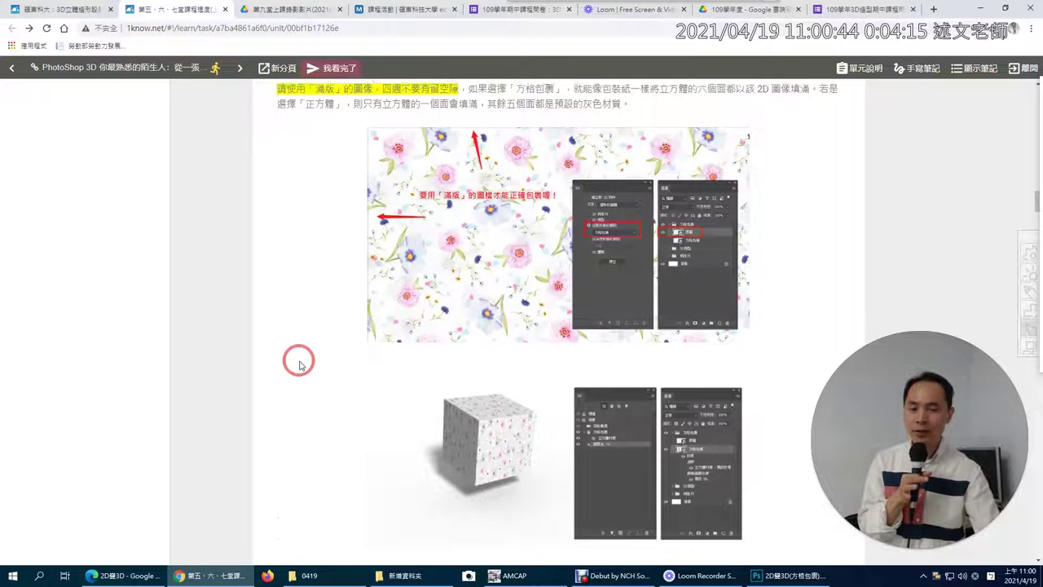
scroll(299, 364, down, 3)
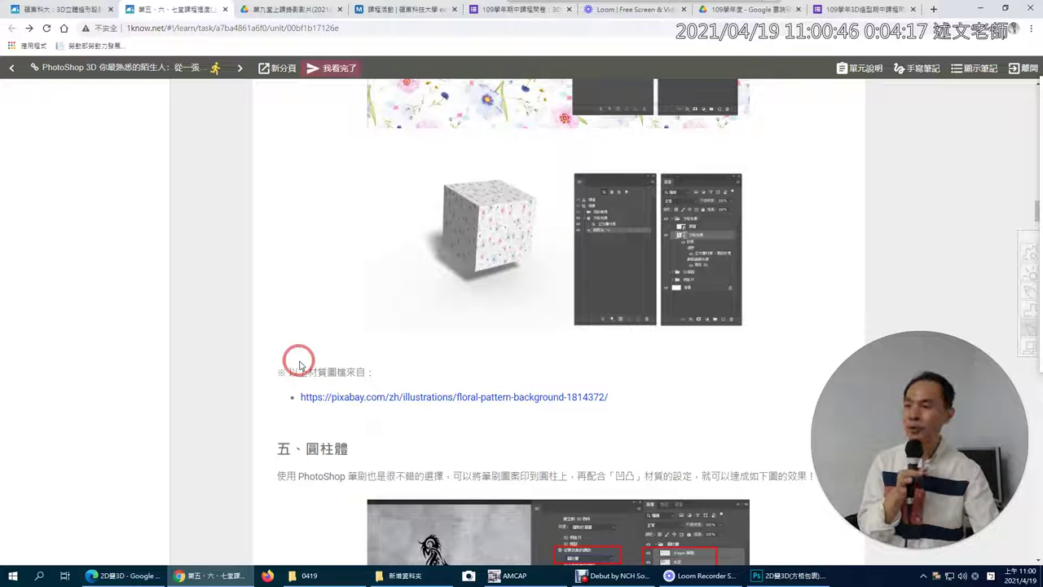
scroll(299, 364, up, 10)
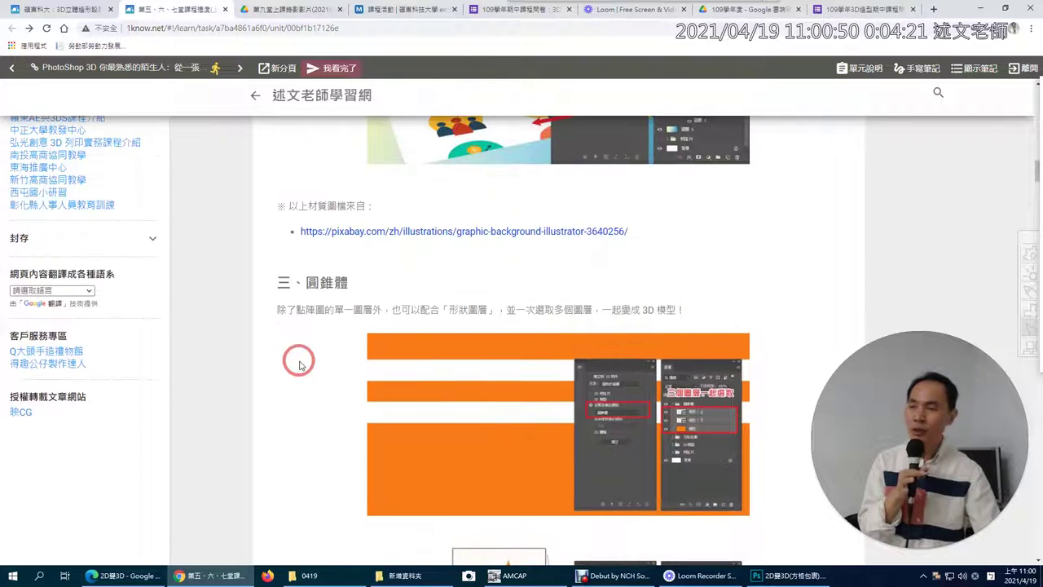
scroll(299, 364, down, 6)
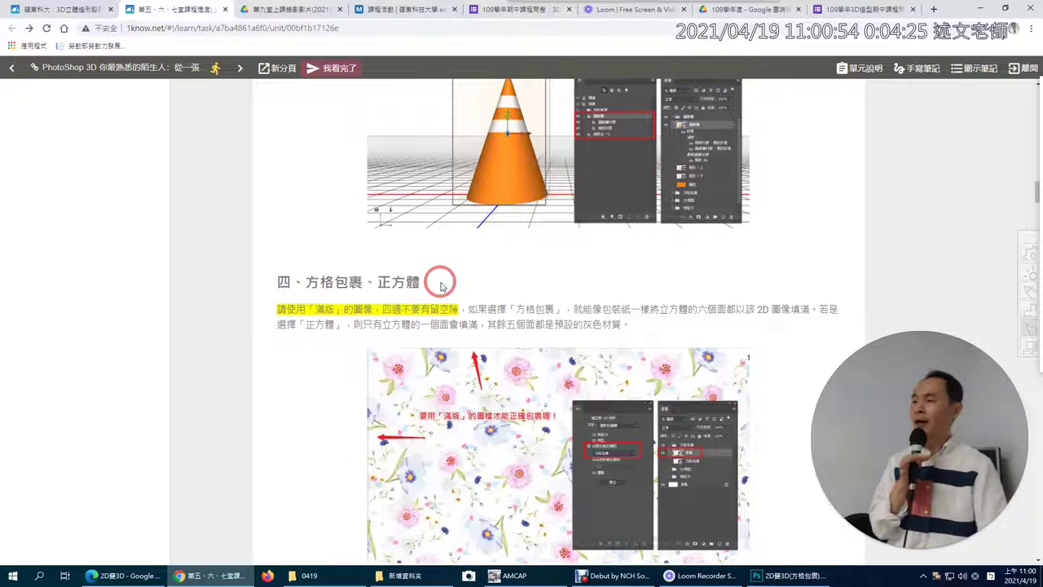
scroll(440, 284, down, 3)
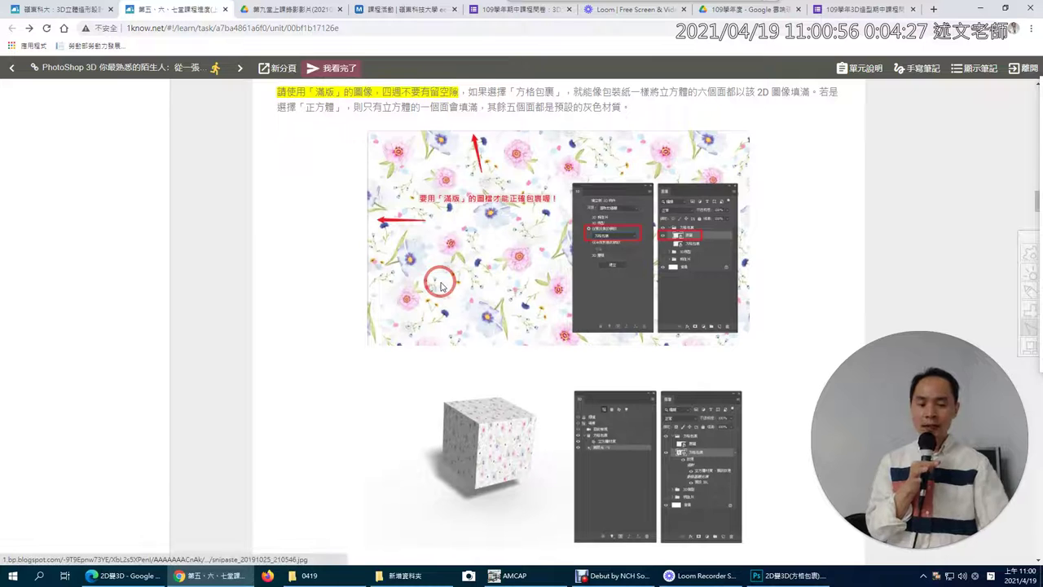